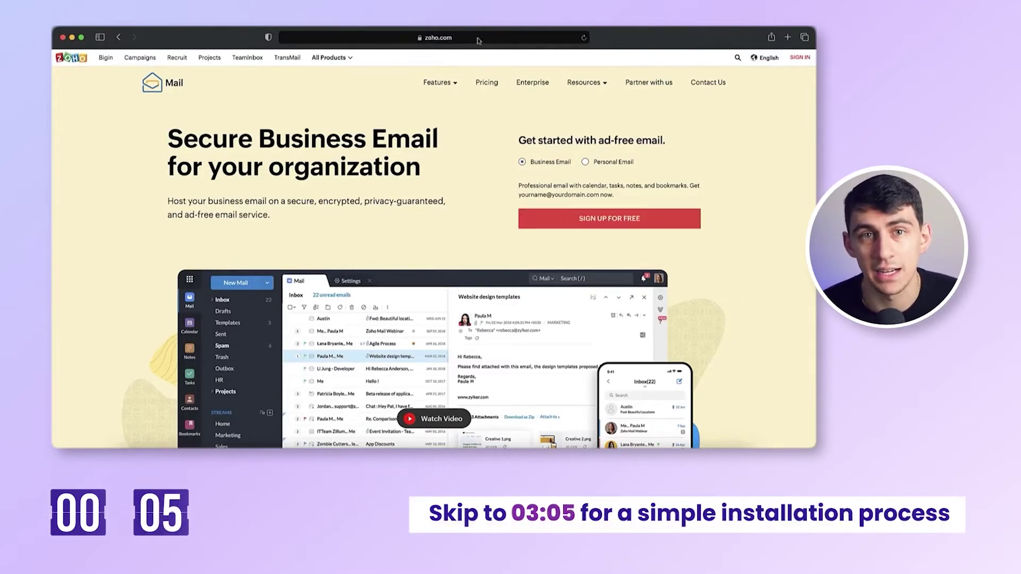
- Start the free business email sign-up and choose the Forever Free Plan
click(565, 220)
scroll(565, 220, down, 15)
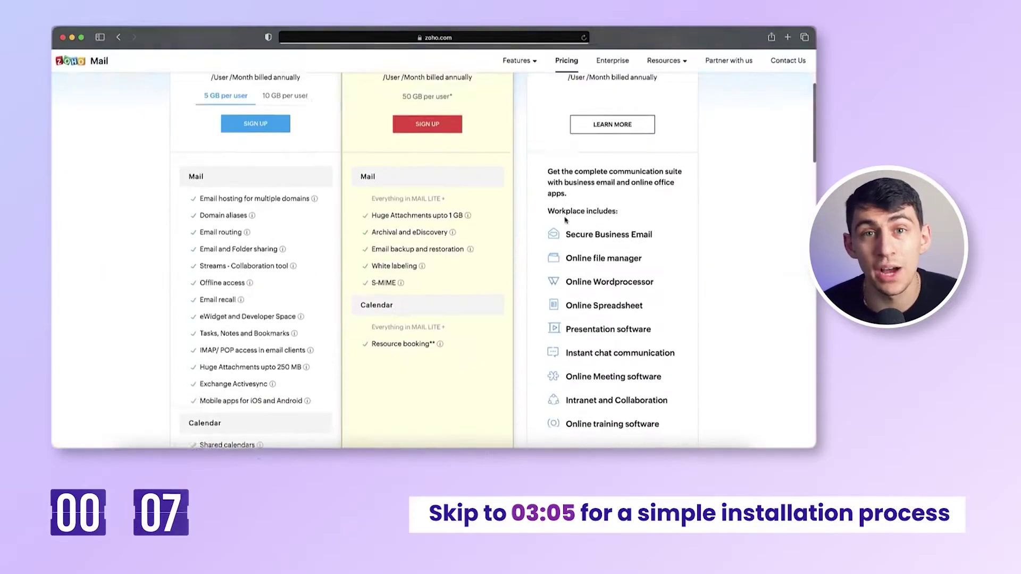
scroll(565, 220, down, 2)
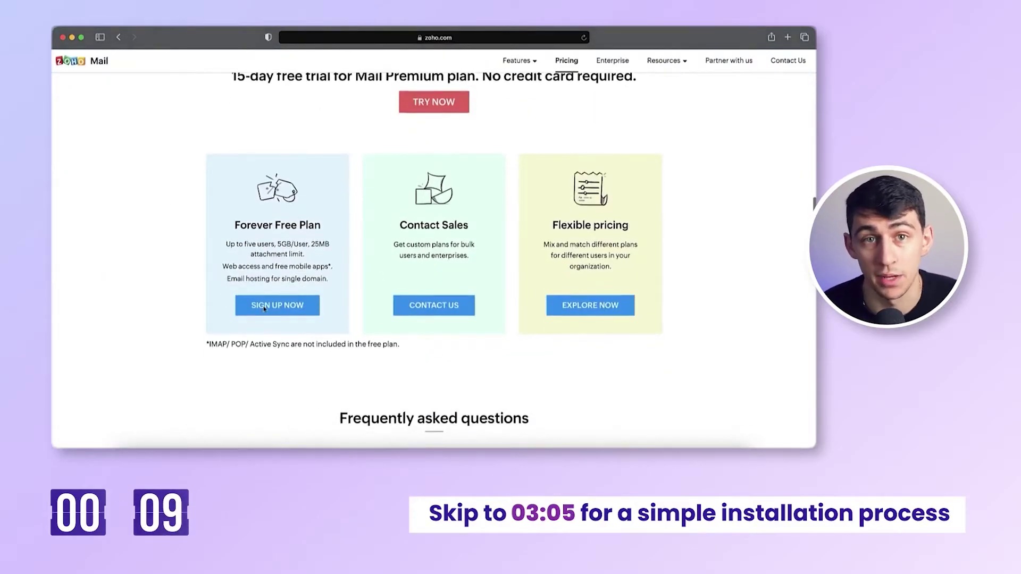
click(264, 309)
- Fill in the user's name and e-mail, accept the terms, submit, and enter the OTP
key(Tab)
key(Tab)
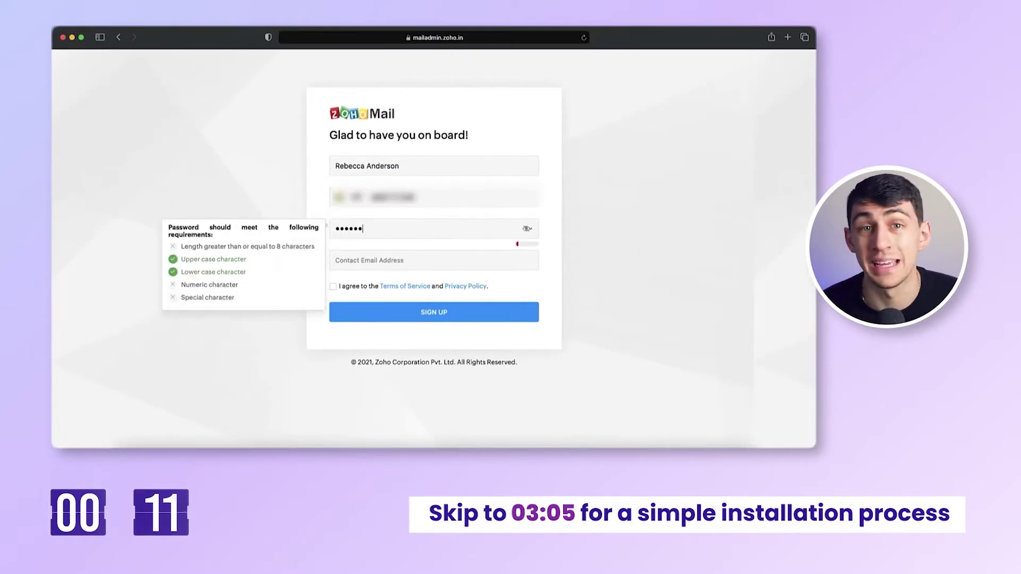
key(Tab)
click(333, 286)
click(428, 314)
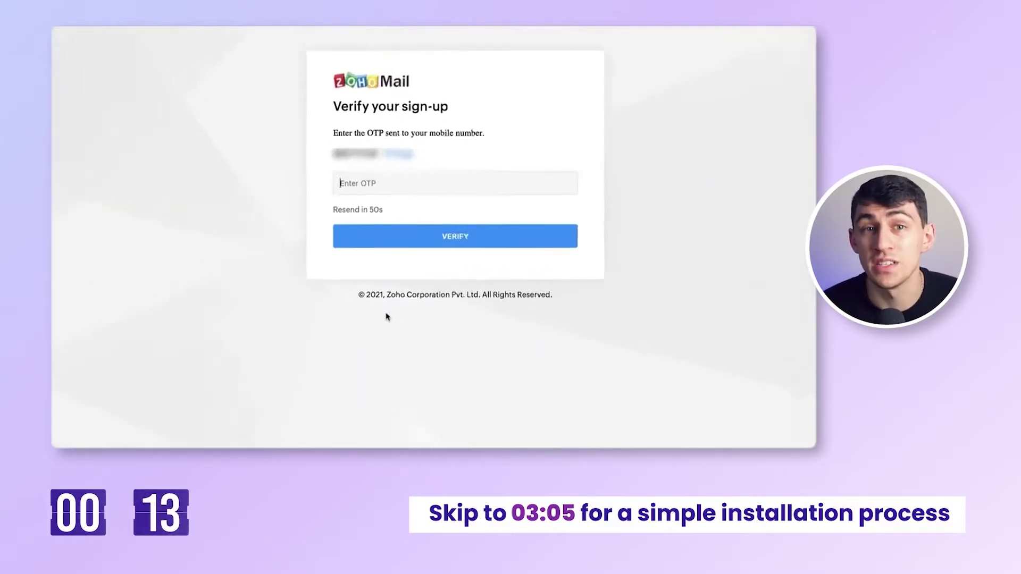
text(4)
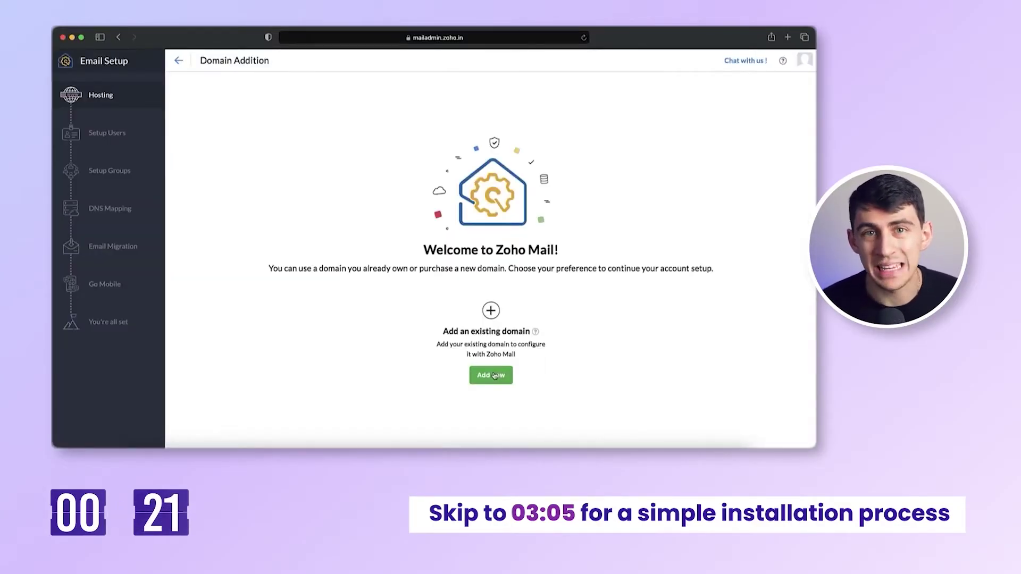
- Add the domain Zylker.live with its organization and keep TXT-record verification
click(494, 375)
text(Zylker.live)
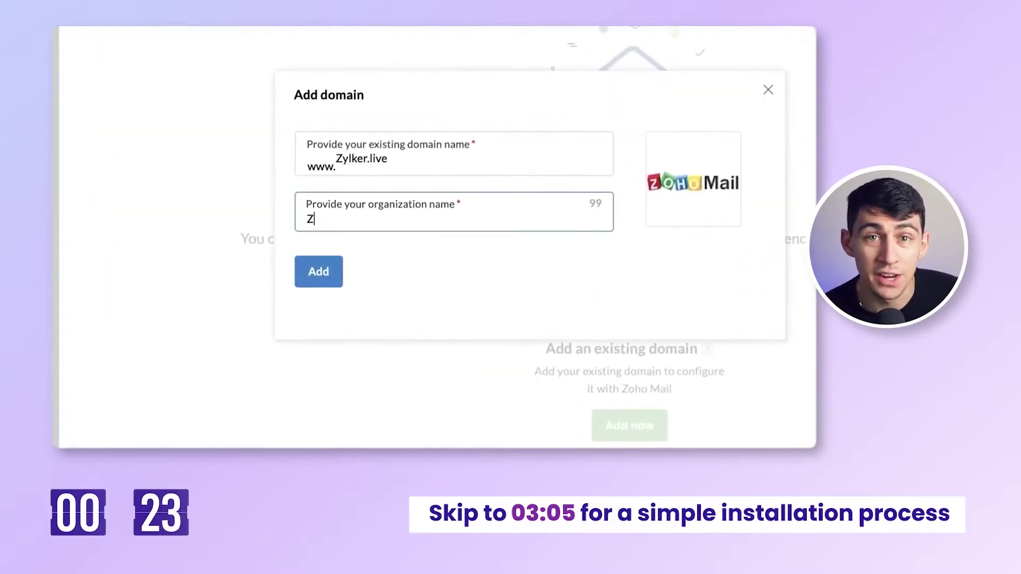
click(327, 267)
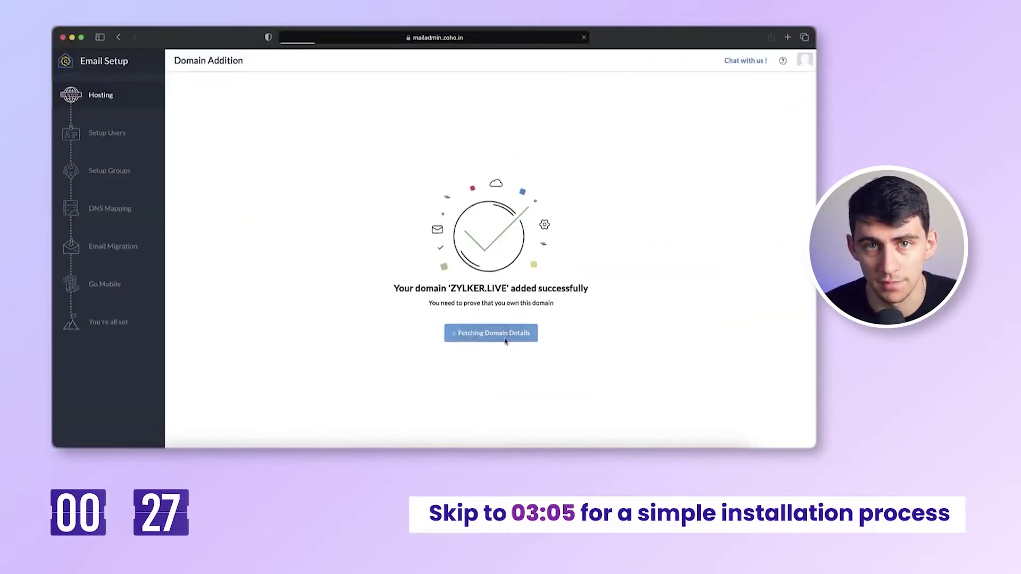
click(269, 119)
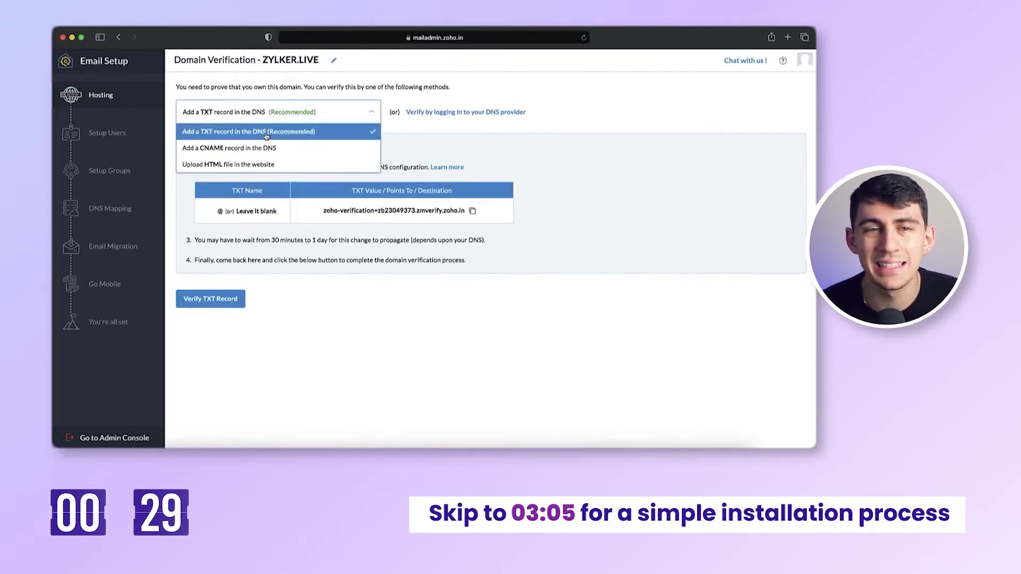
click(266, 136)
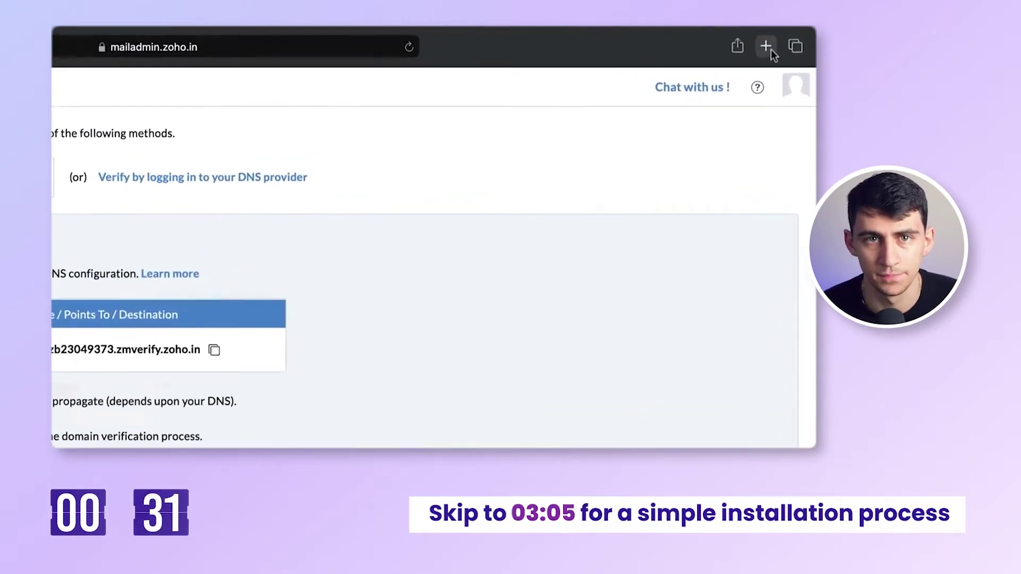
click(766, 46)
- In GoDaddy's DNS records, start a new record of type TXT
text(god)
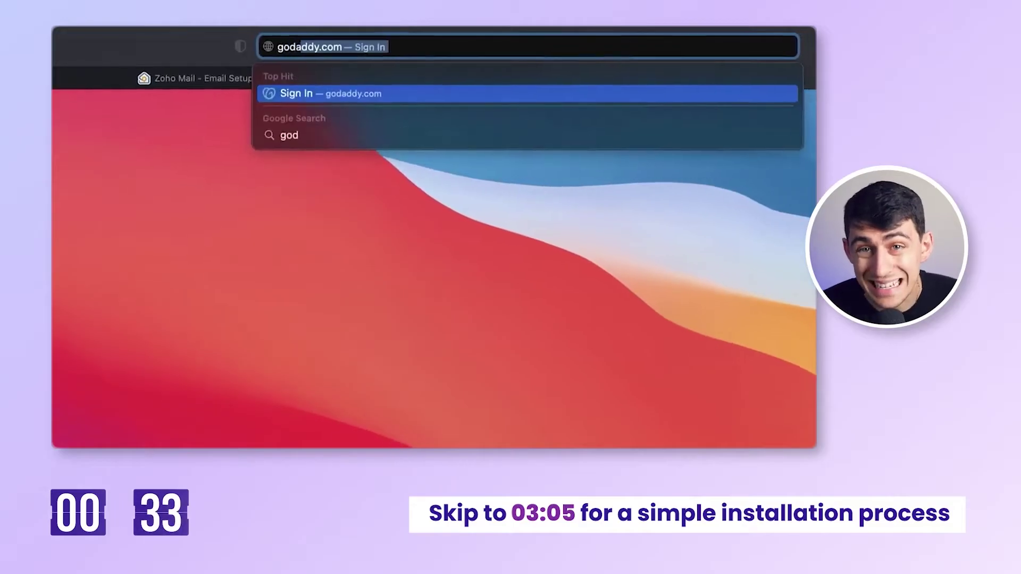
key(Return)
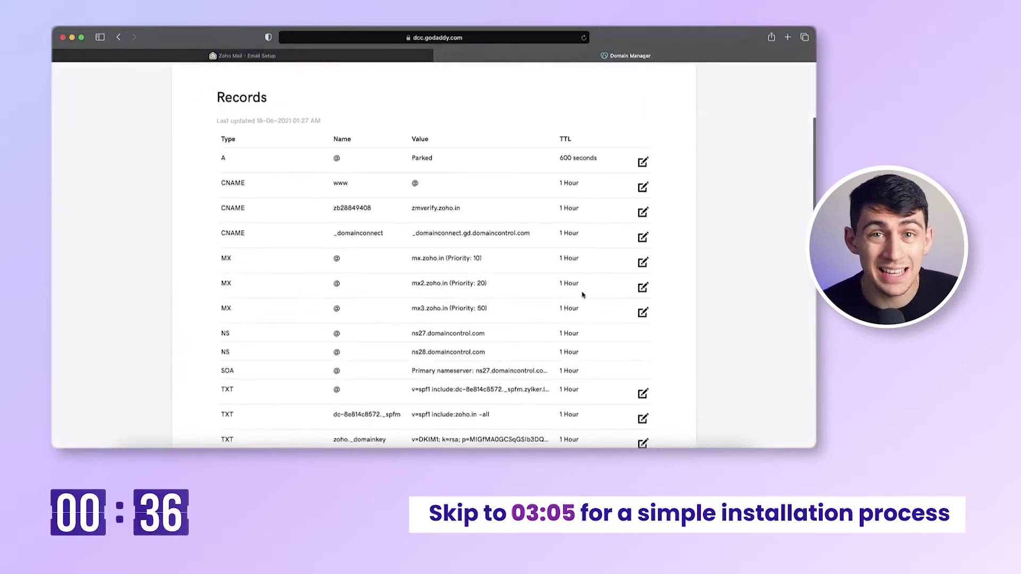
scroll(582, 292, down, 5)
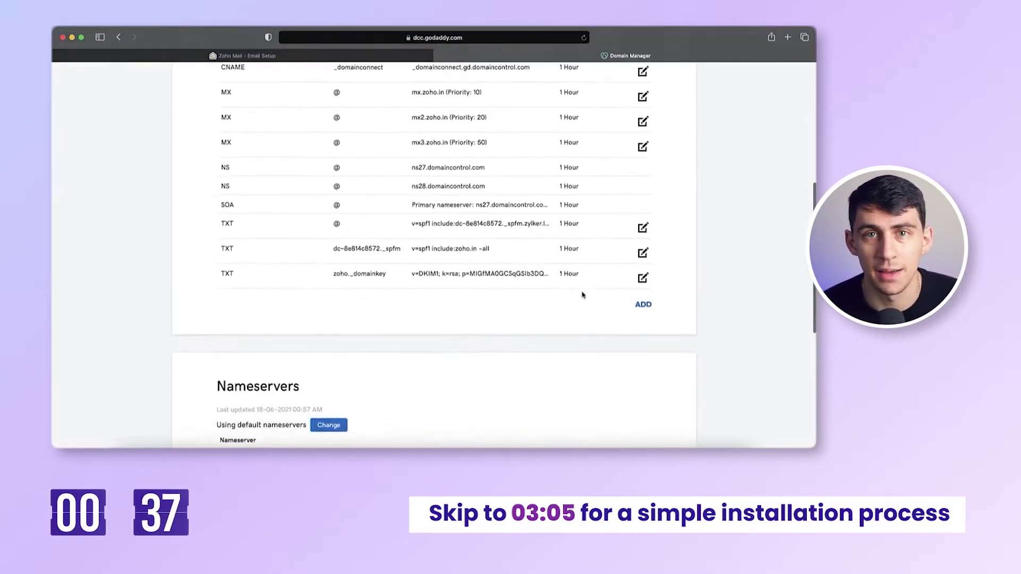
click(645, 302)
click(263, 288)
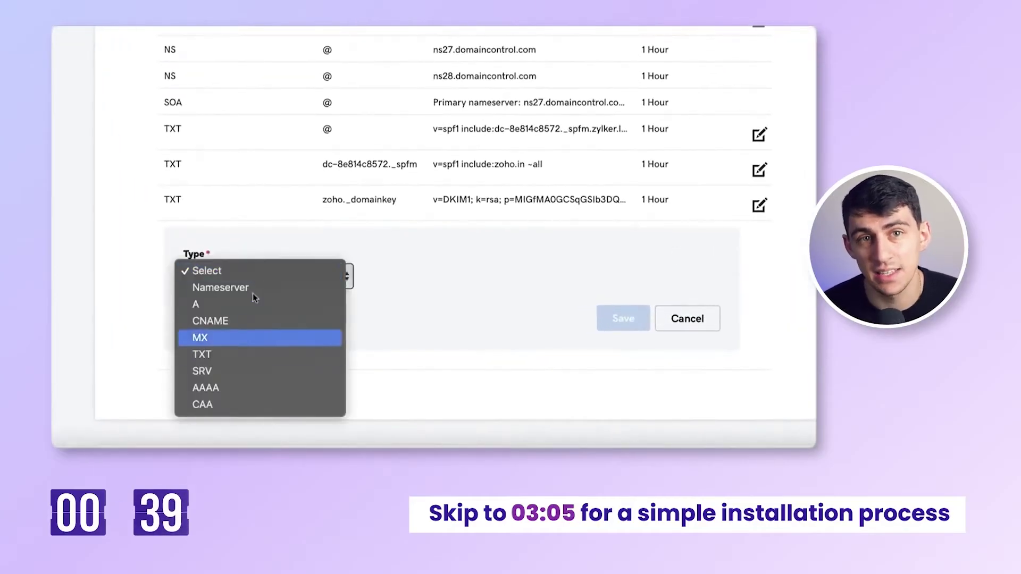
click(253, 354)
- Paste Zoho's verification value into the TXT record, set TTL to 1/2 Hour, and save
click(244, 56)
click(532, 57)
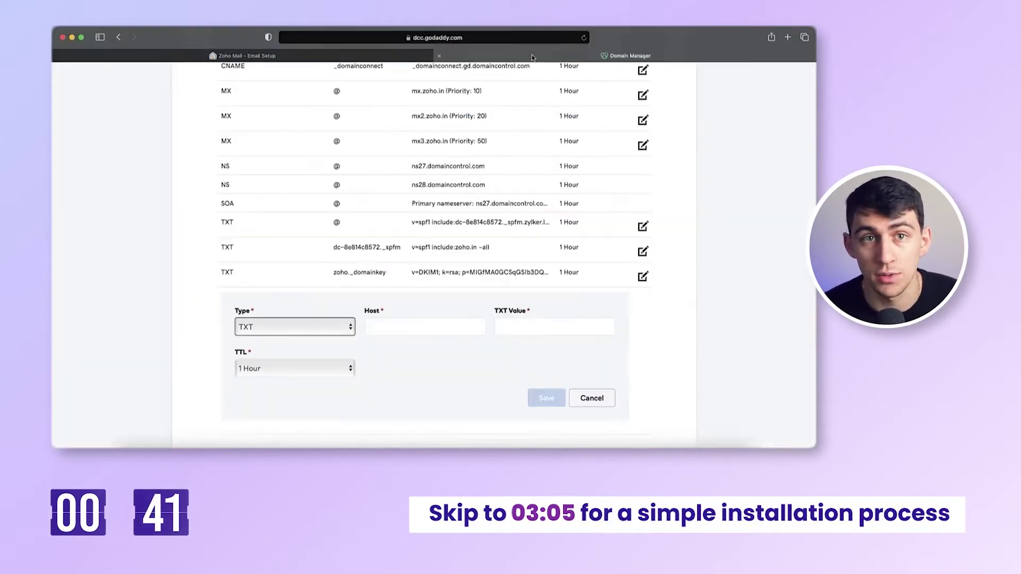
click(245, 55)
click(366, 219)
click(630, 56)
click(554, 327)
text(zoho-verification=zb230493)
click(294, 367)
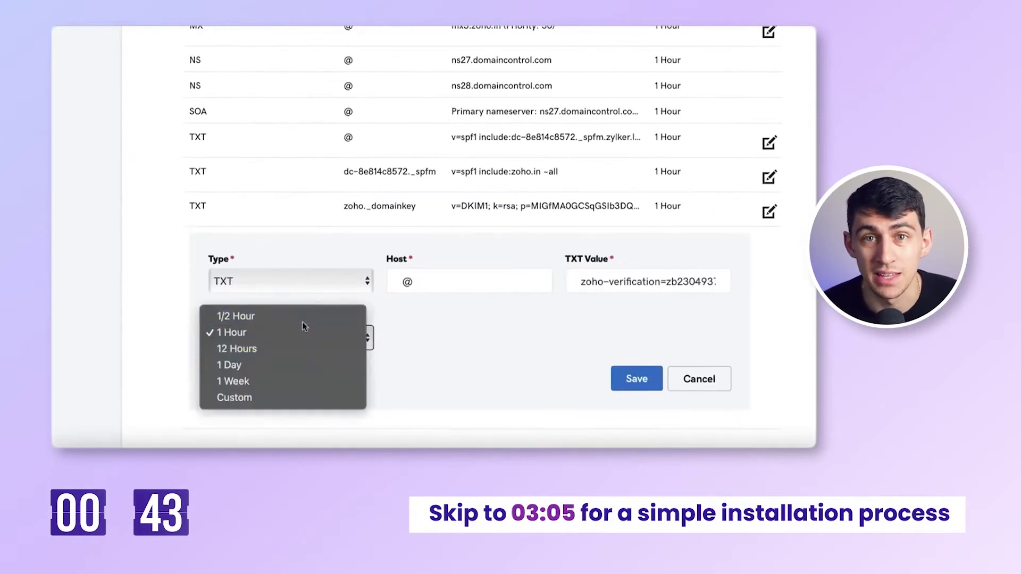
click(546, 398)
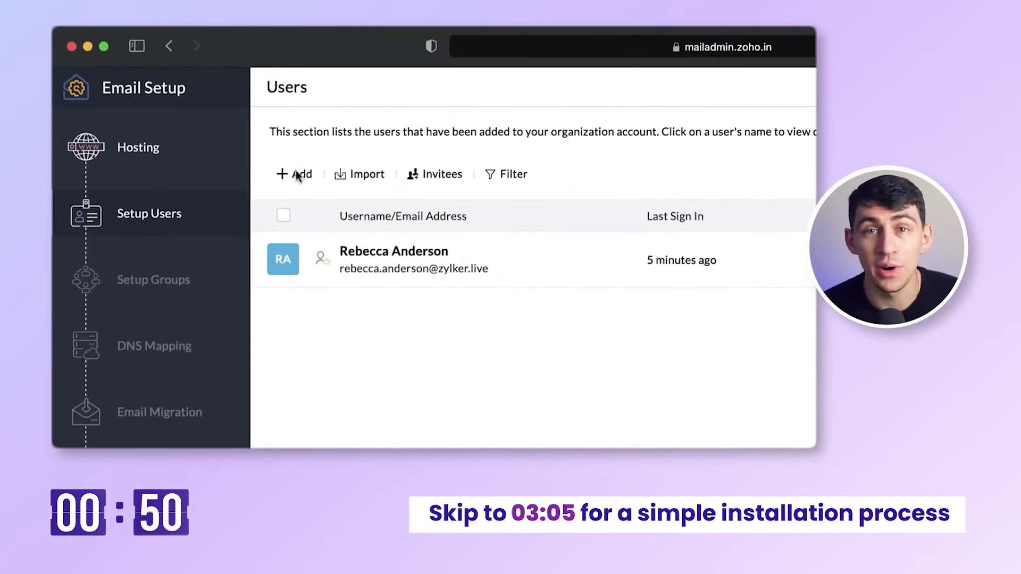
- Add a new user account with its password confirmed
click(189, 107)
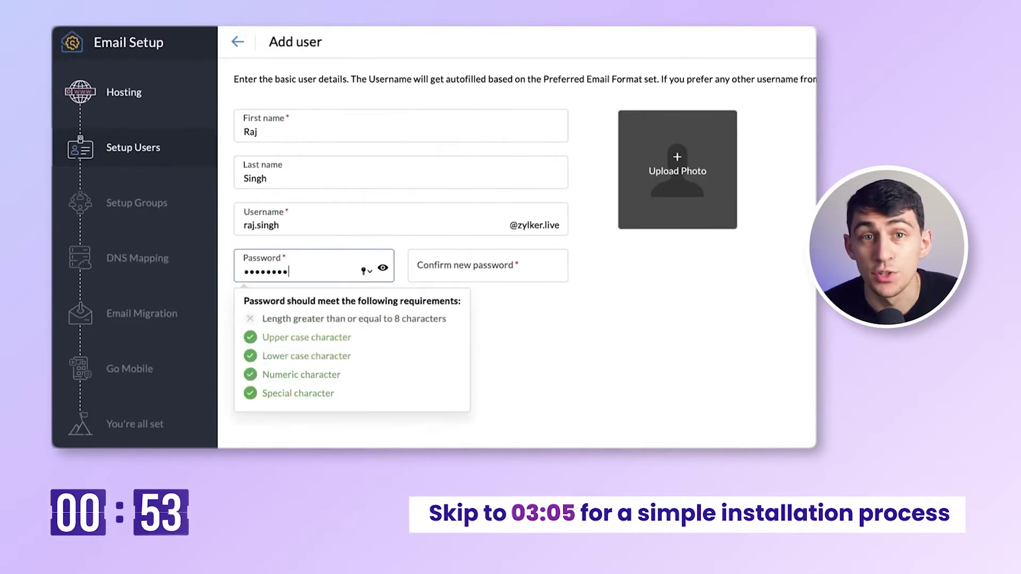
key(Tab)
text(R)
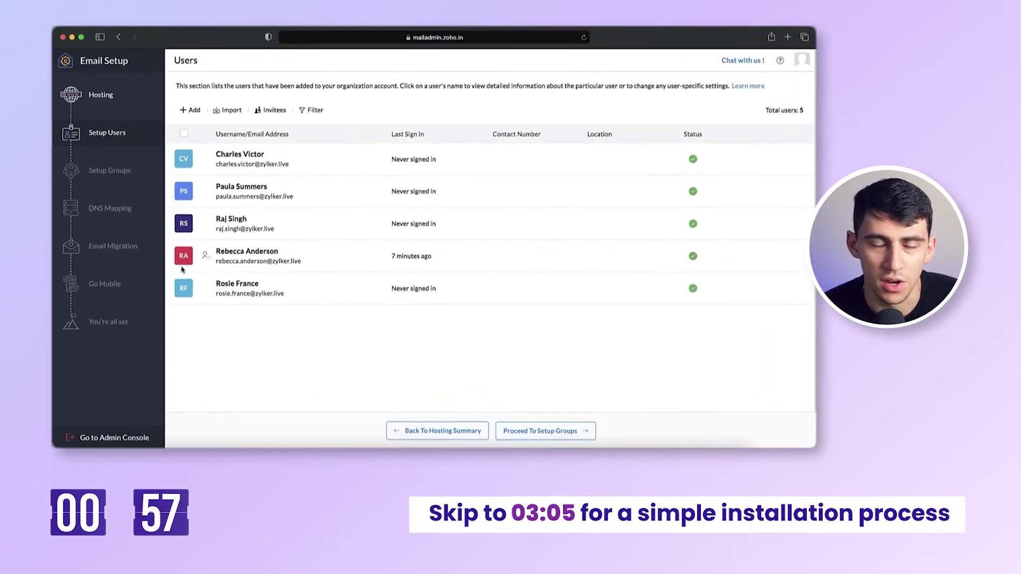
- Create the Sales group, then start a new DNS record in GoDaddy
click(537, 430)
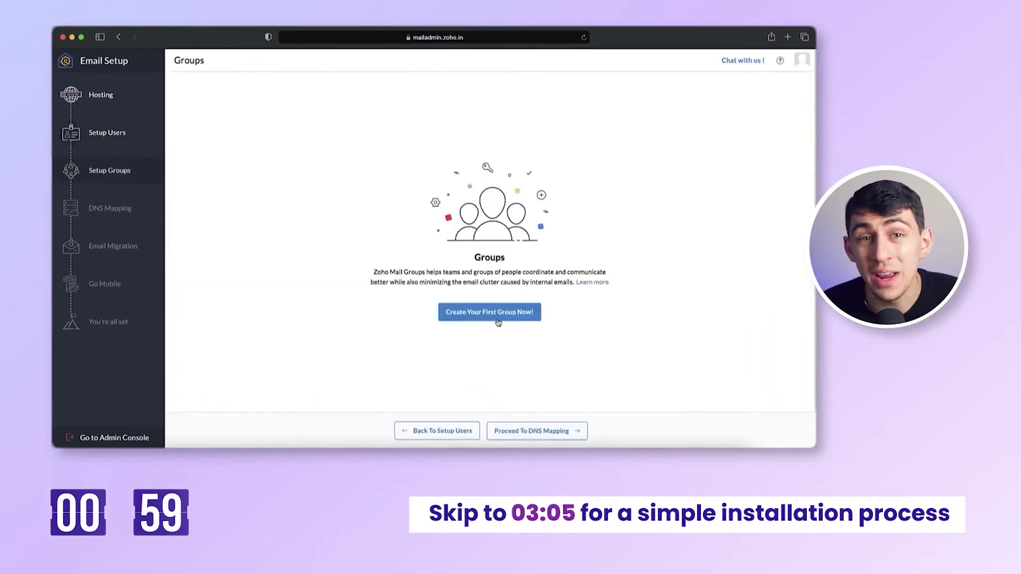
click(489, 313)
text(Sales)
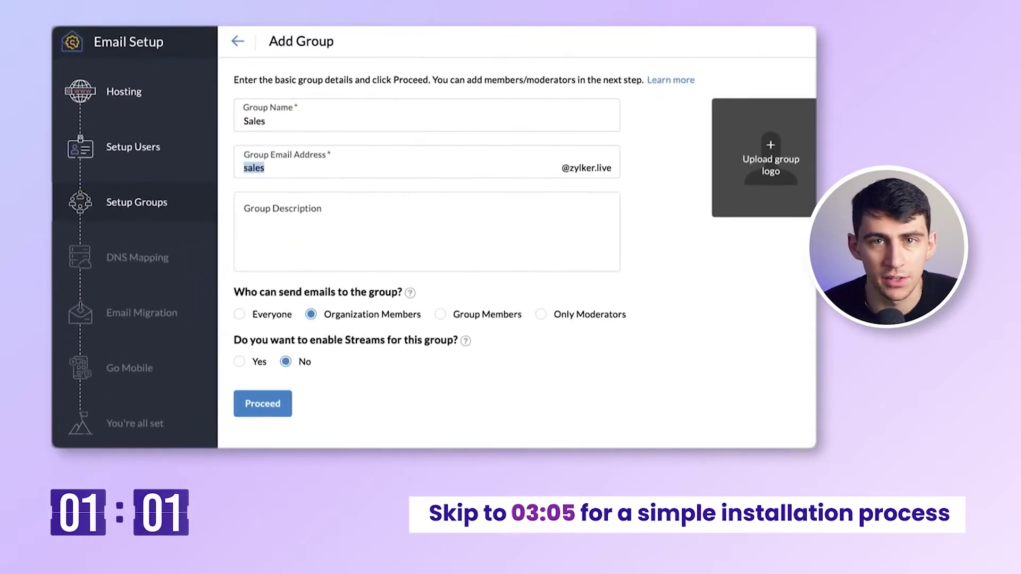
click(268, 407)
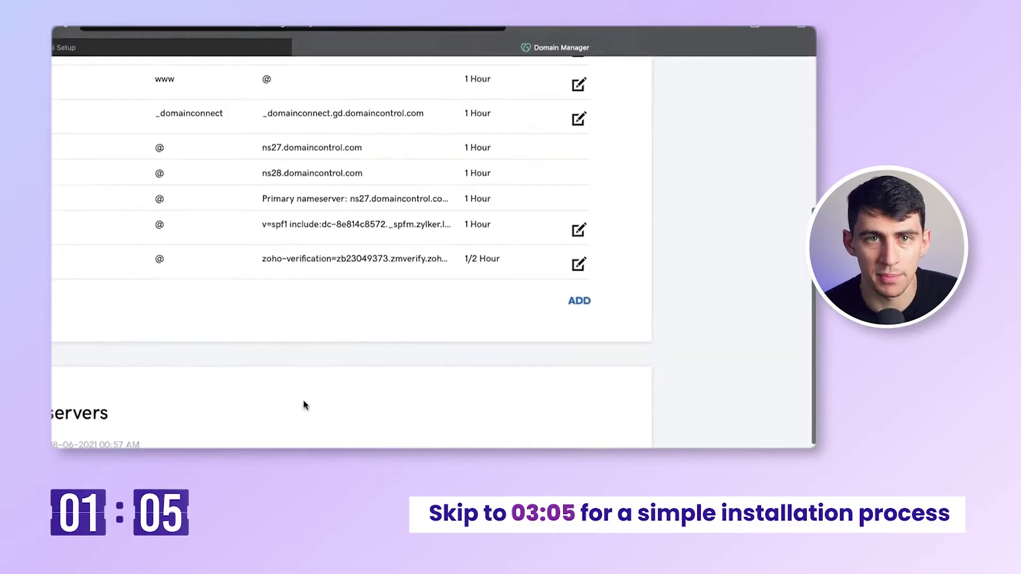
click(579, 298)
click(215, 247)
- Add MX records mx, mx2, mx3.zoho.in (priorities 10, 20, 50) and proceed to SPF configuration
click(234, 290)
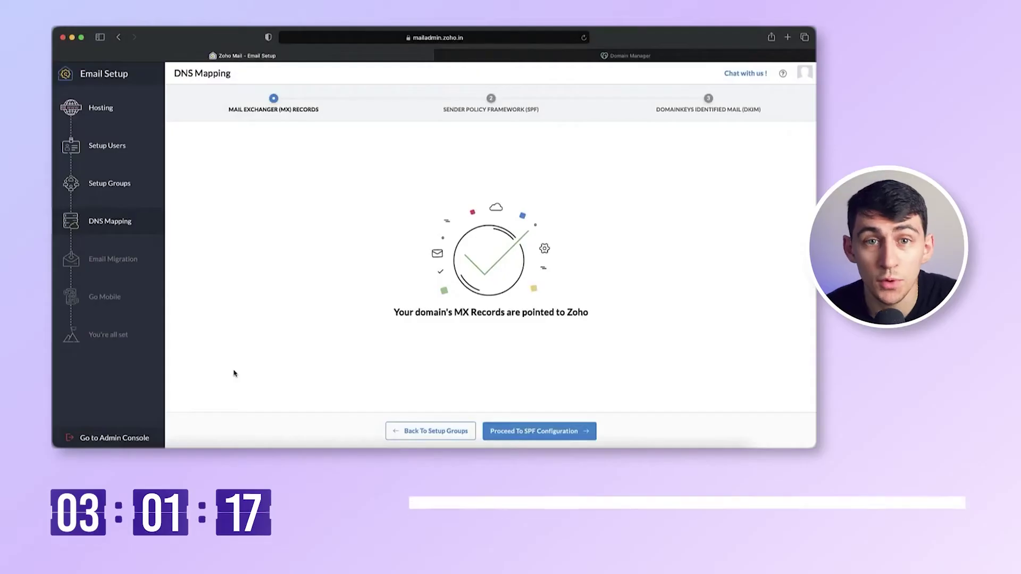
click(528, 431)
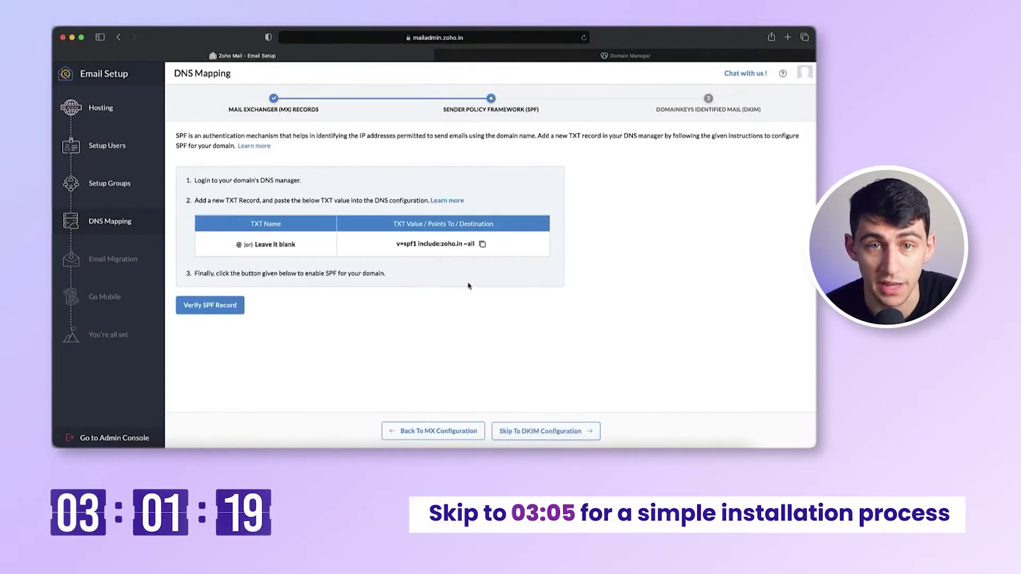
click(579, 56)
- Save the SPF TXT record with a 1/2 Hour TTL and verify it in Zoho
click(642, 349)
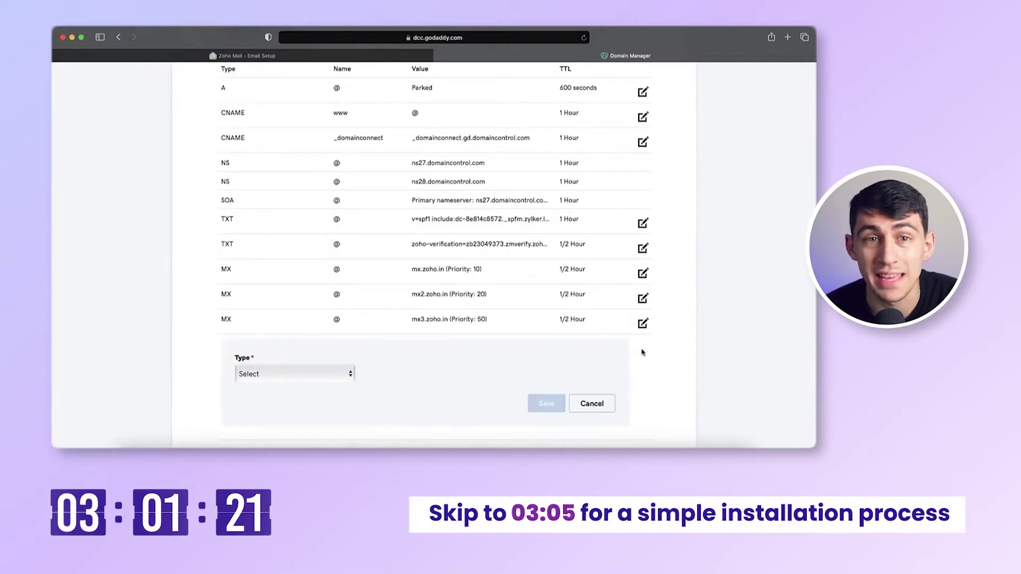
click(293, 372)
click(259, 432)
scroll(366, 367, down, 3)
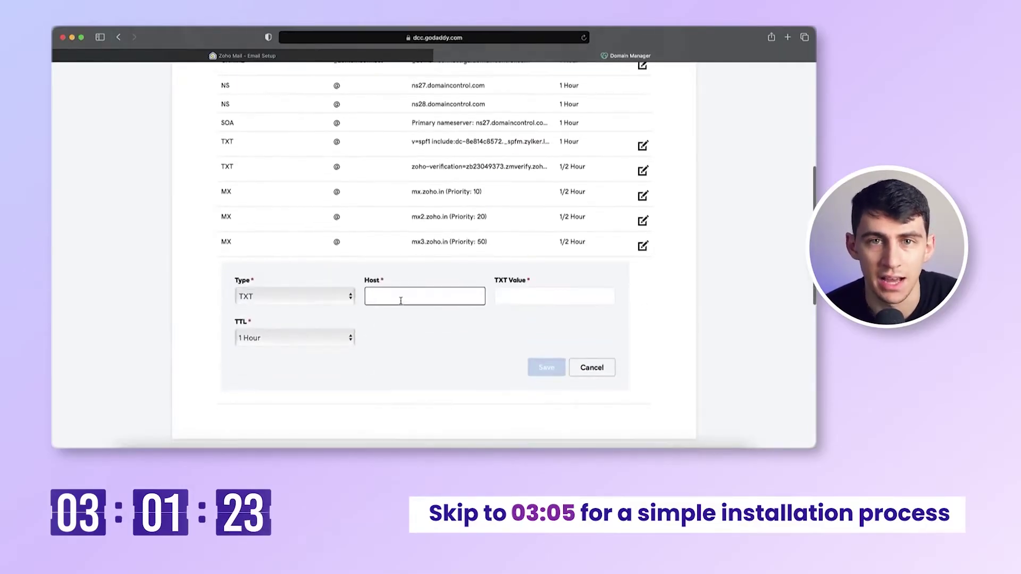
click(319, 338)
click(262, 322)
click(546, 368)
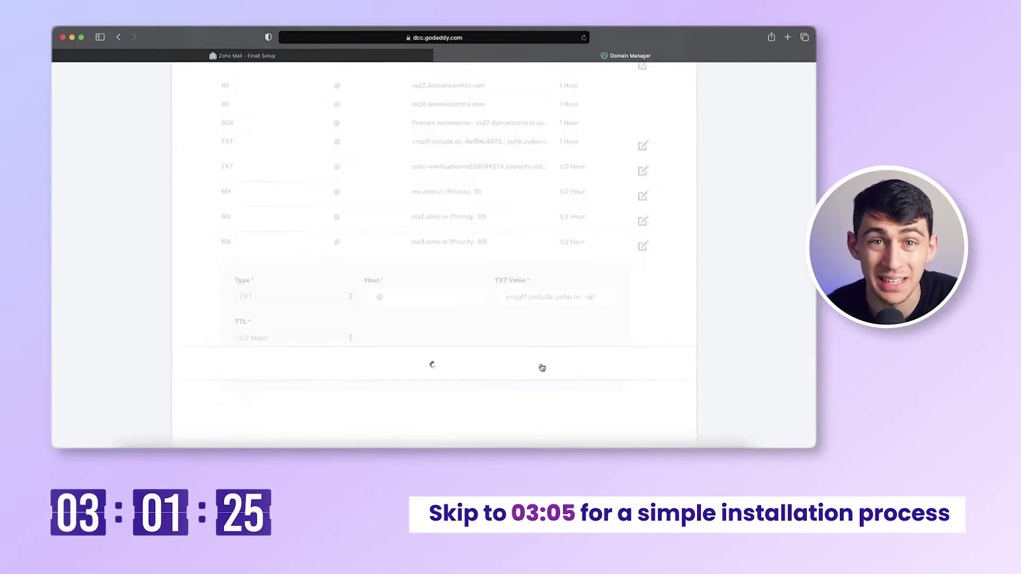
click(353, 57)
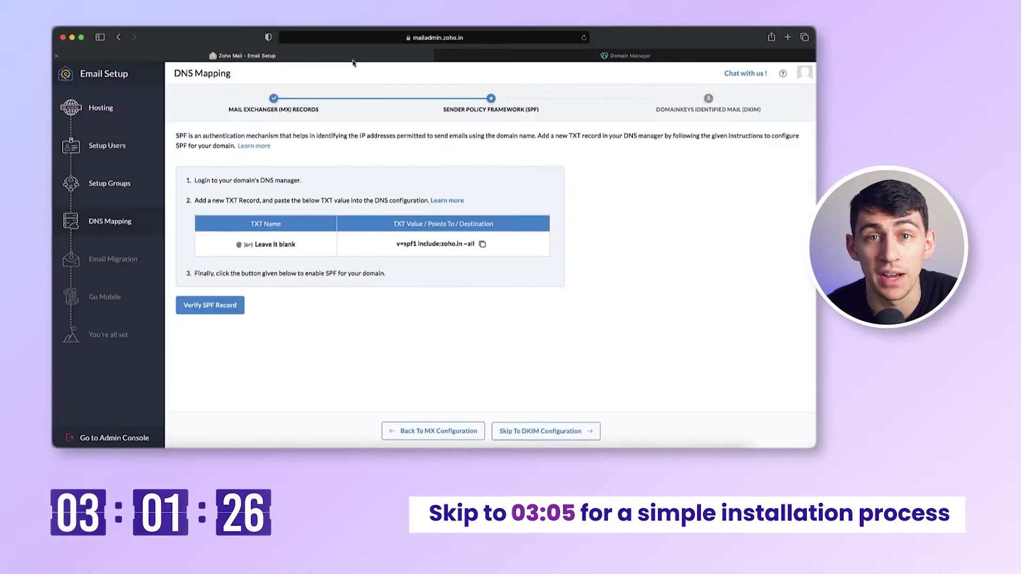
click(226, 312)
- Add a DKIM TXT record for zmail._domainkey with Zoho's value and 1/2 Hour TTL
click(630, 55)
click(643, 319)
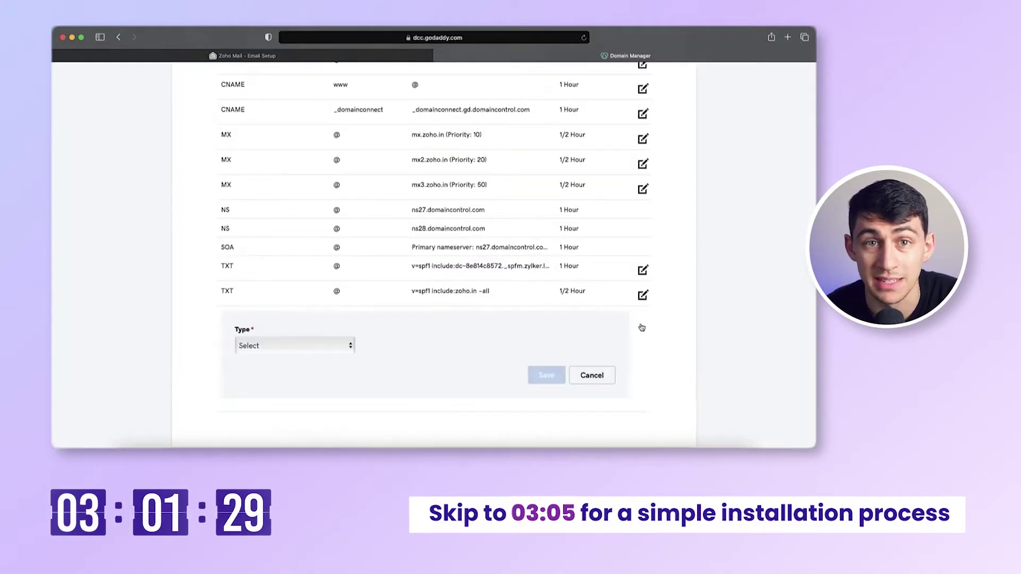
click(290, 345)
click(309, 404)
click(415, 348)
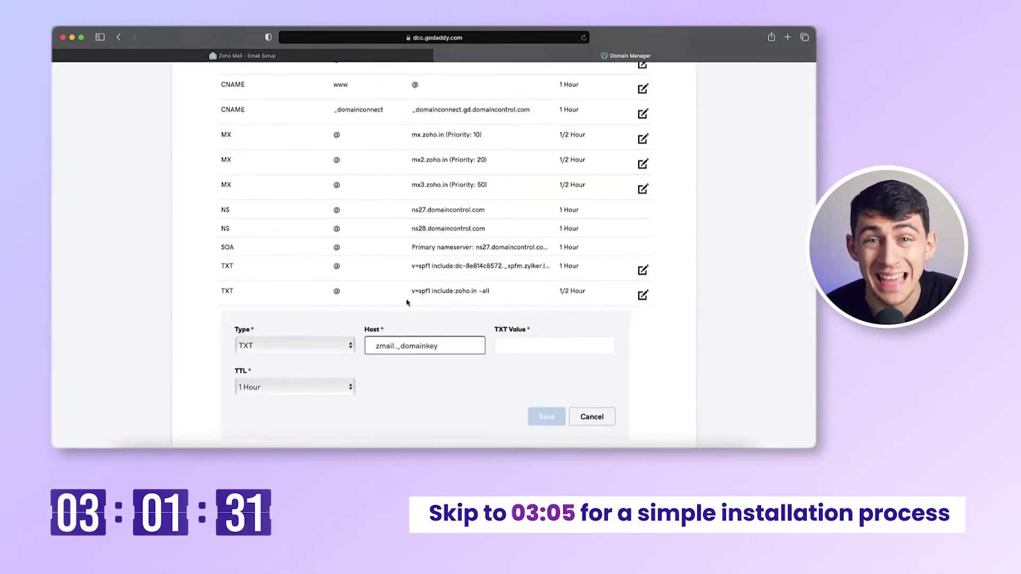
key(ctrl+shift+Tab)
key(ctrl+Tab)
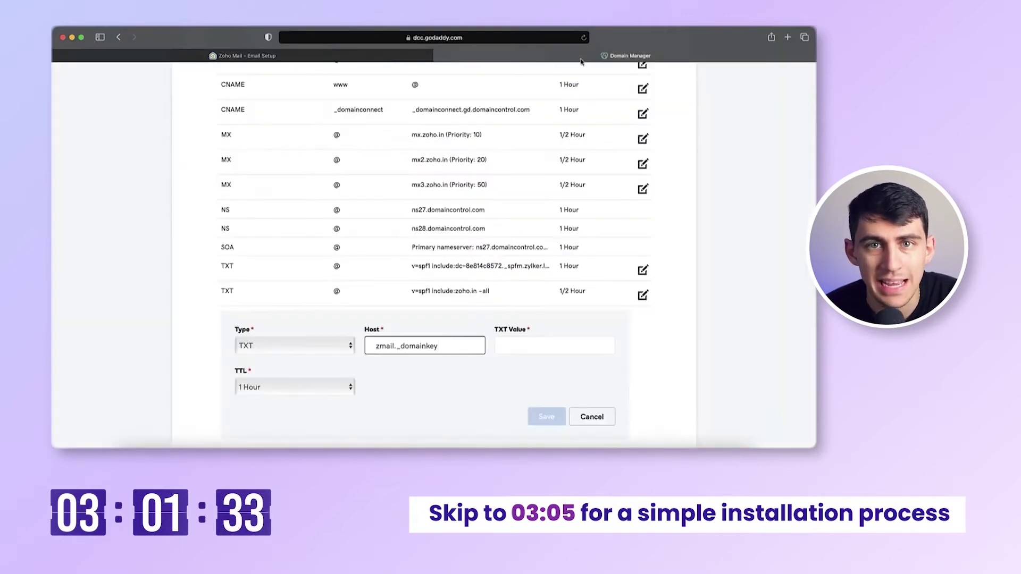
click(295, 387)
click(269, 368)
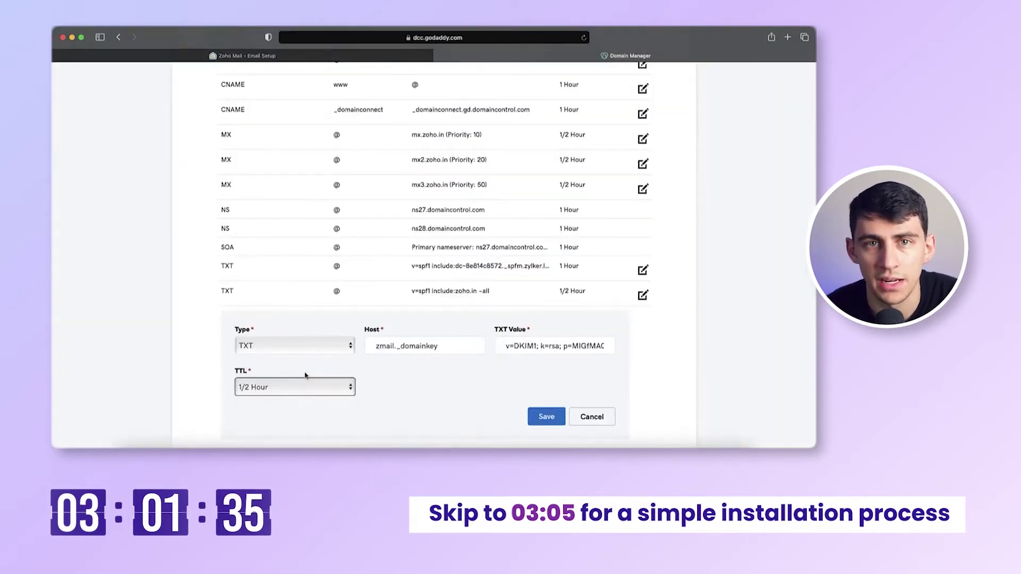
click(548, 420)
key(ctrl+shift+Tab)
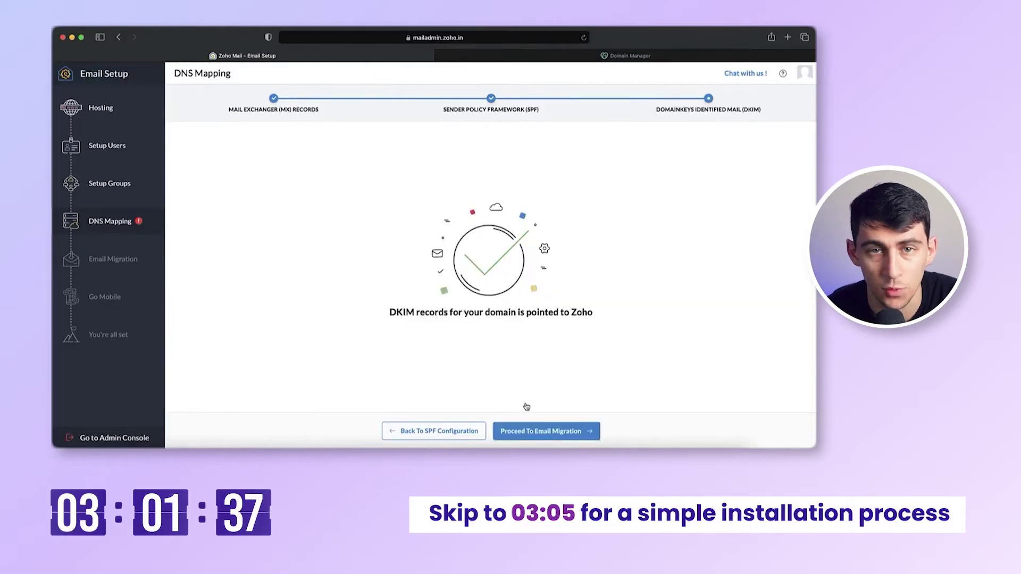
- Start a data migration with G Suite as source, then continue to mobile configuration
click(536, 432)
click(487, 334)
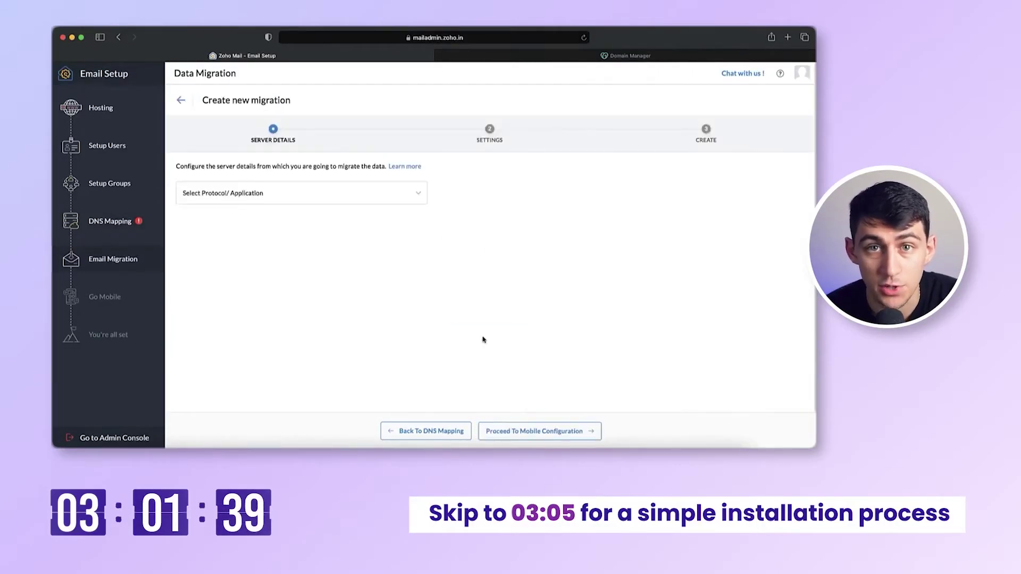
click(307, 195)
click(303, 213)
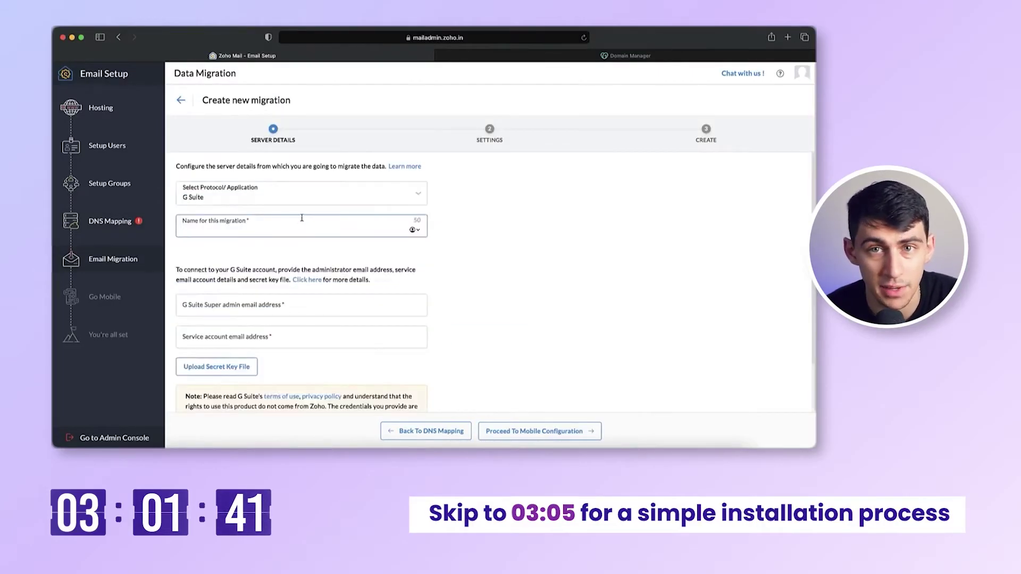
click(520, 431)
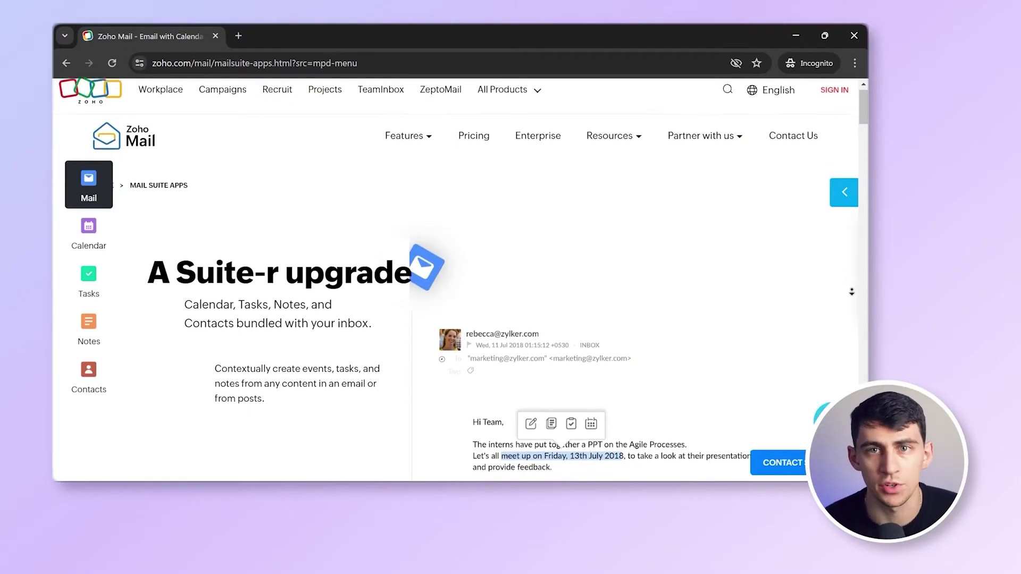
scroll(457, 276, down, 3)
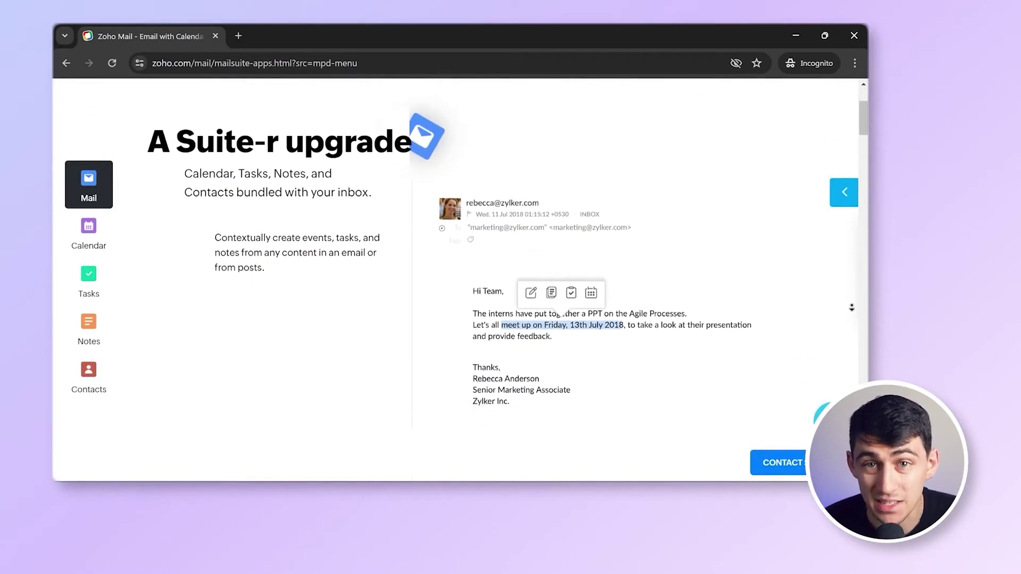
scroll(851, 307, down, 4)
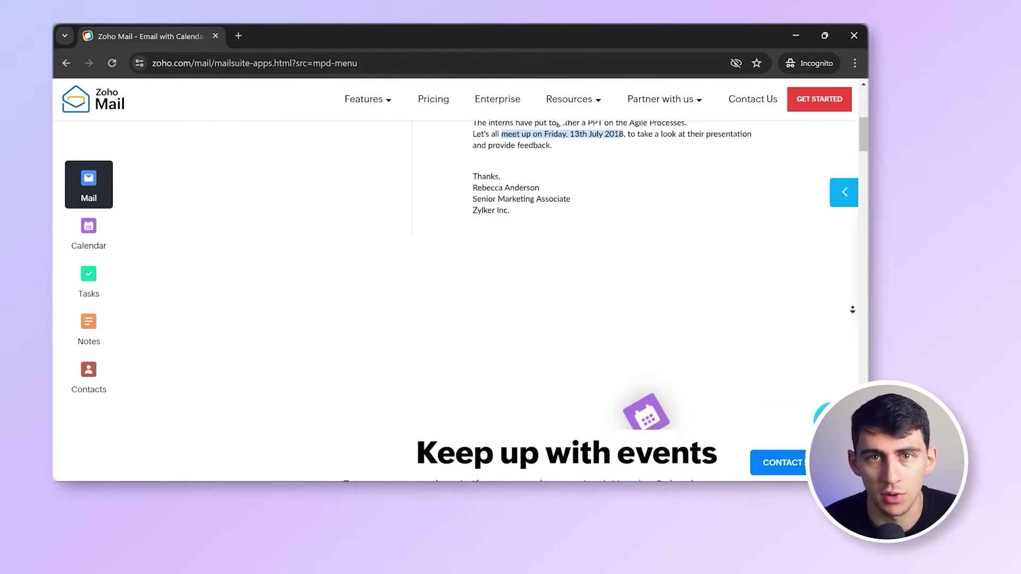
scroll(852, 309, down, 4)
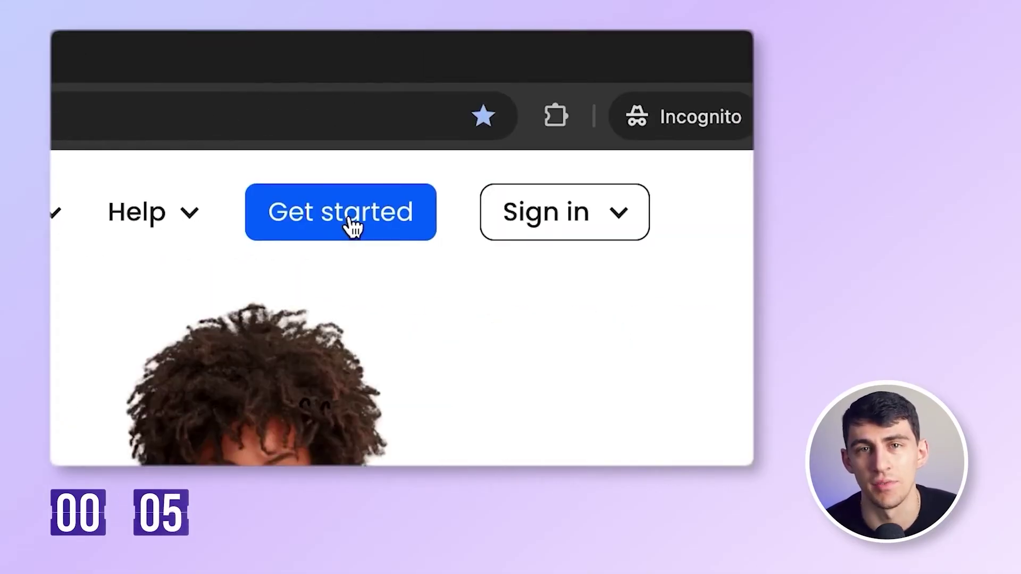
- Search for and claim a free co.site domain in Neo, then enter the account details
click(352, 226)
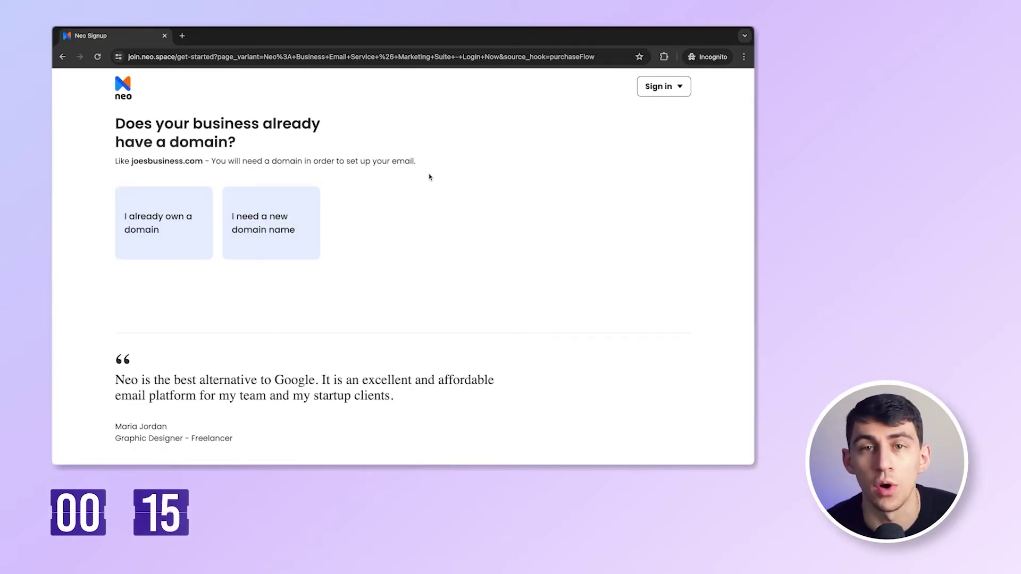
click(291, 226)
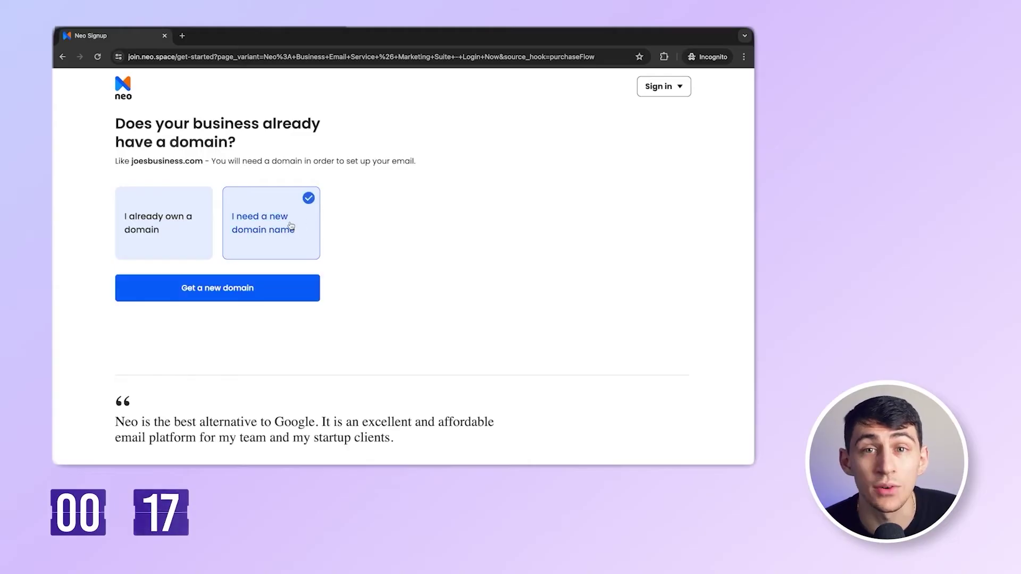
click(244, 289)
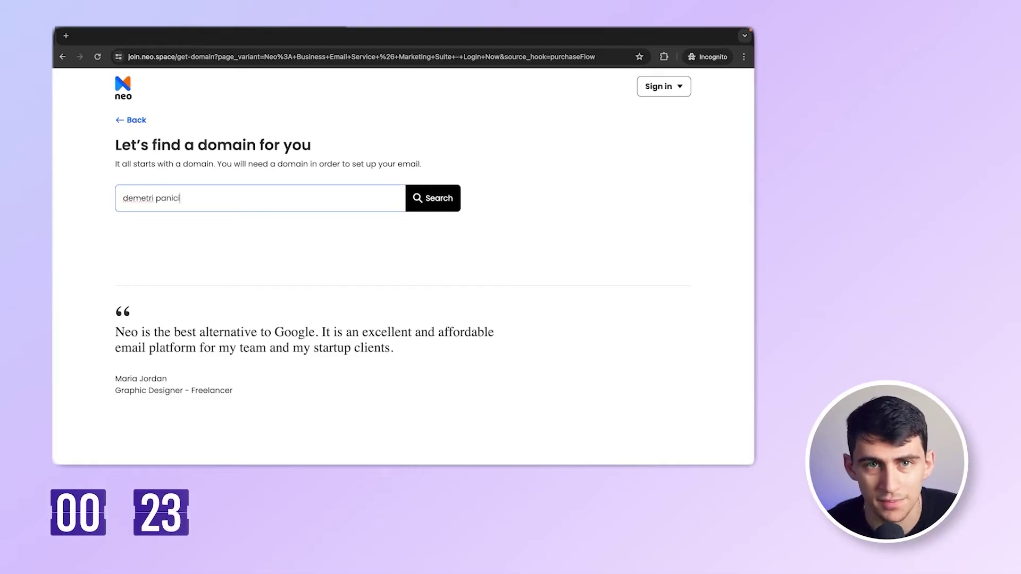
key(Return)
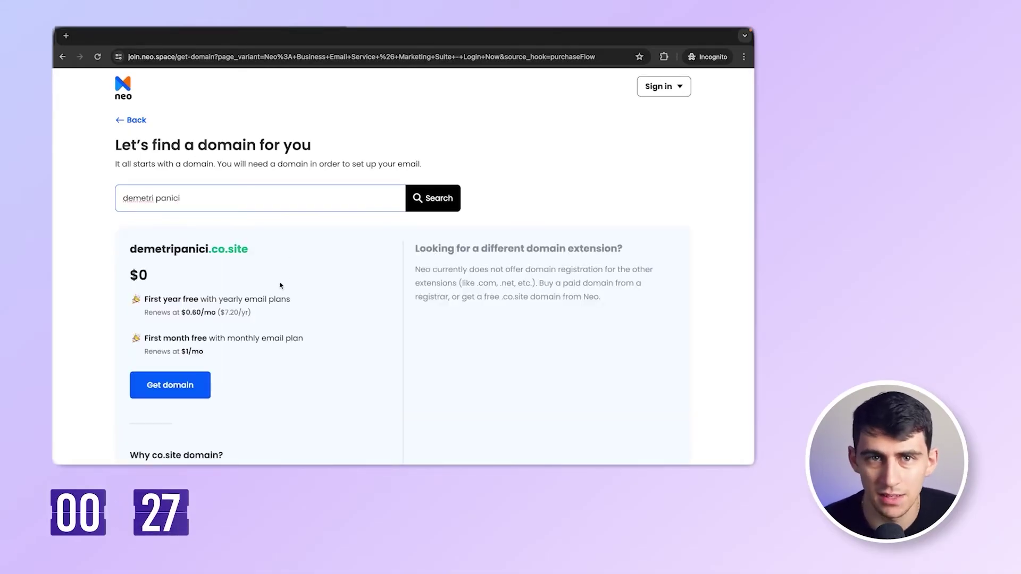
click(178, 385)
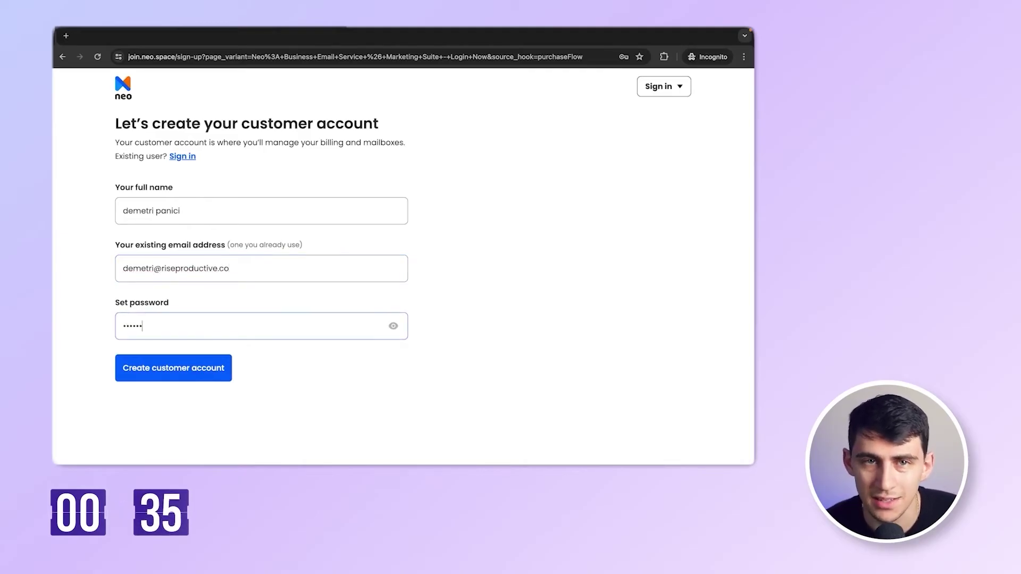
- Create the customer account and contact admin mailbox, skipping team and general business mailboxes
click(219, 377)
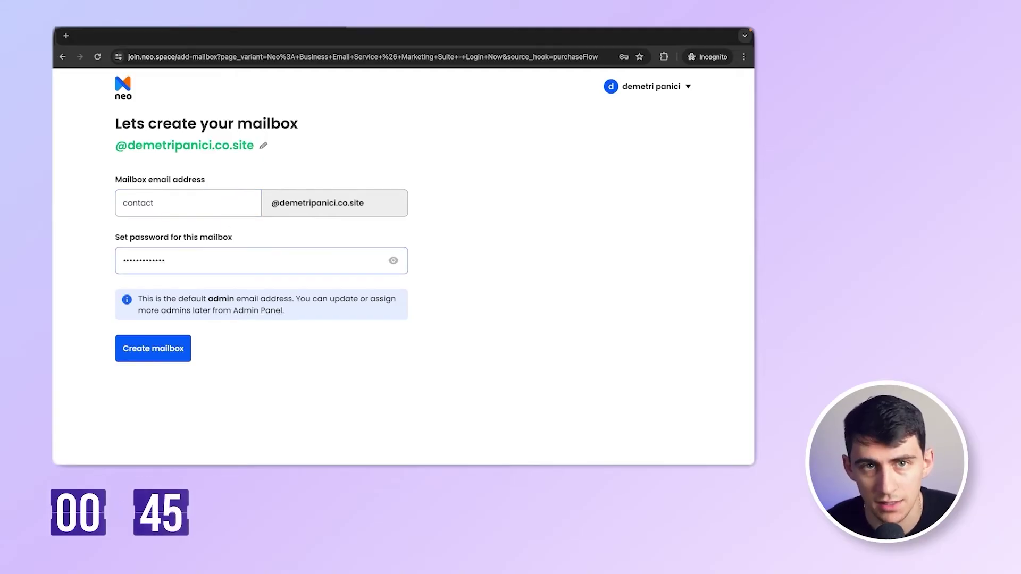
click(170, 355)
click(318, 271)
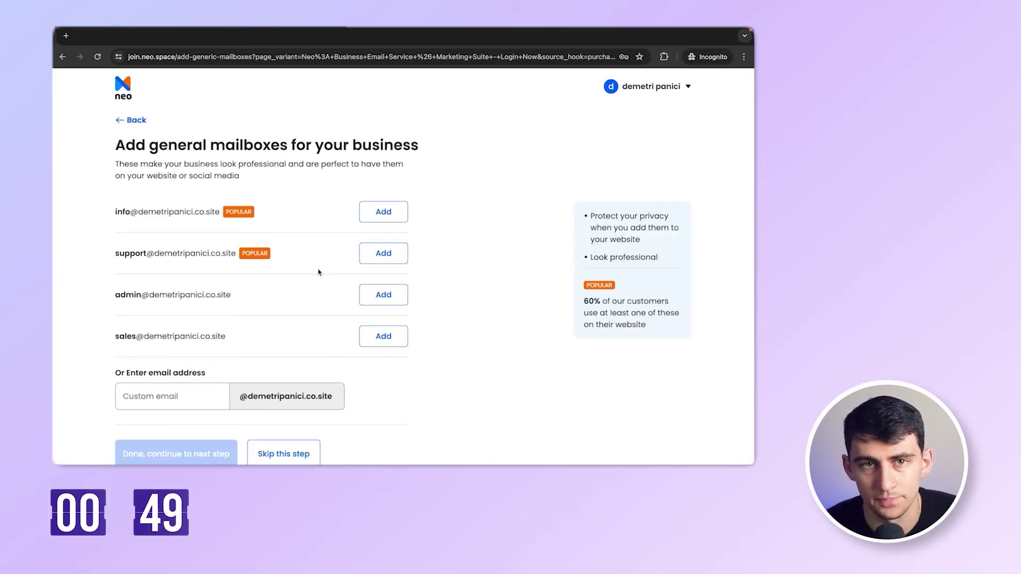
scroll(319, 271, down, 1)
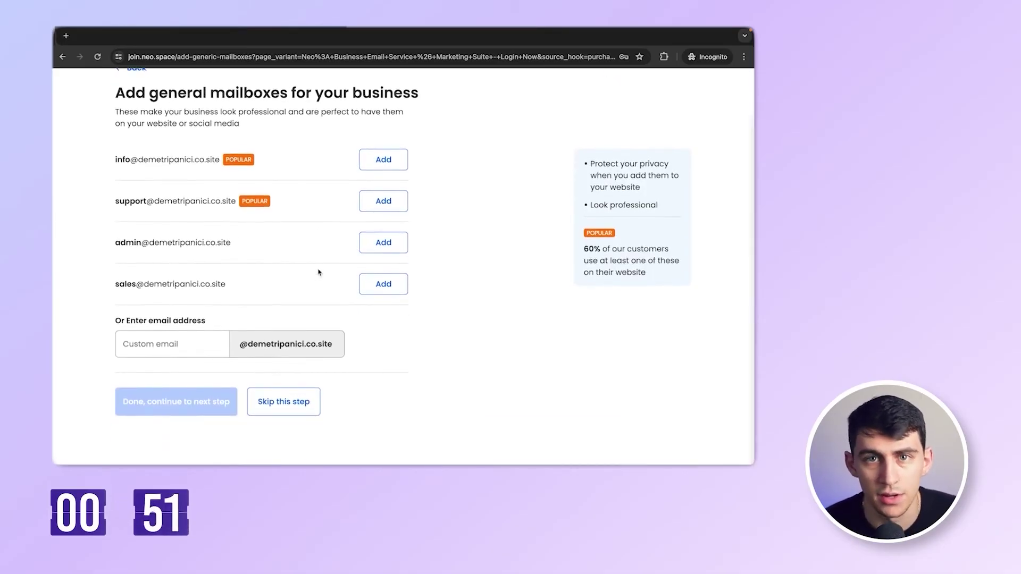
click(289, 408)
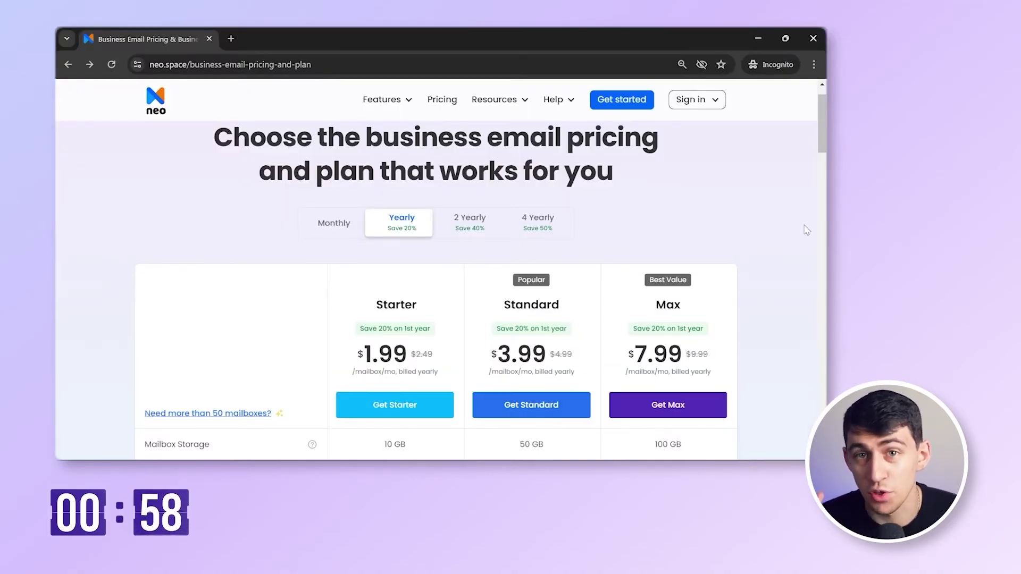
- Compare the Neo pricing table features and select the Max plan
scroll(806, 230, down, 7)
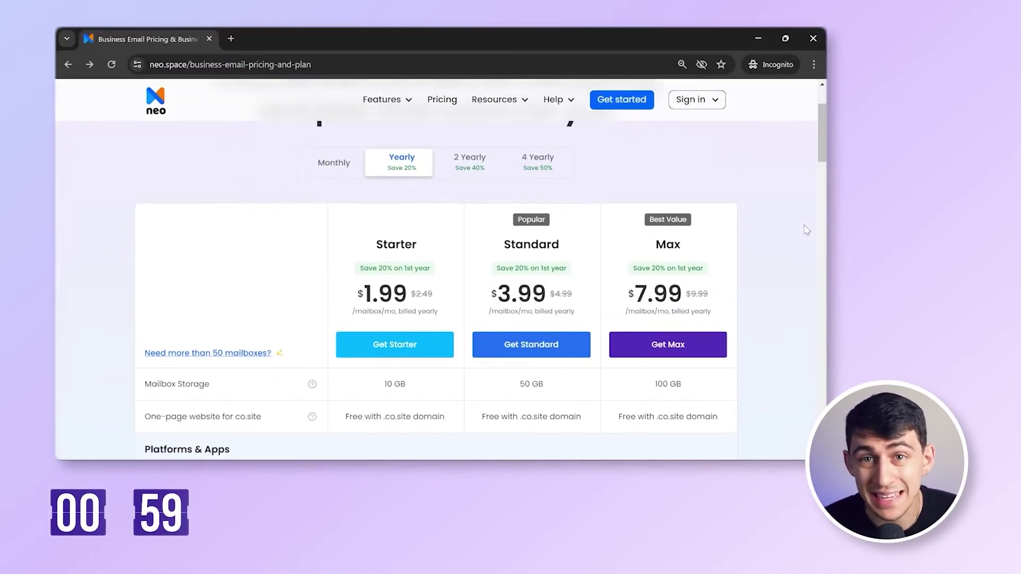
scroll(806, 230, down, 2)
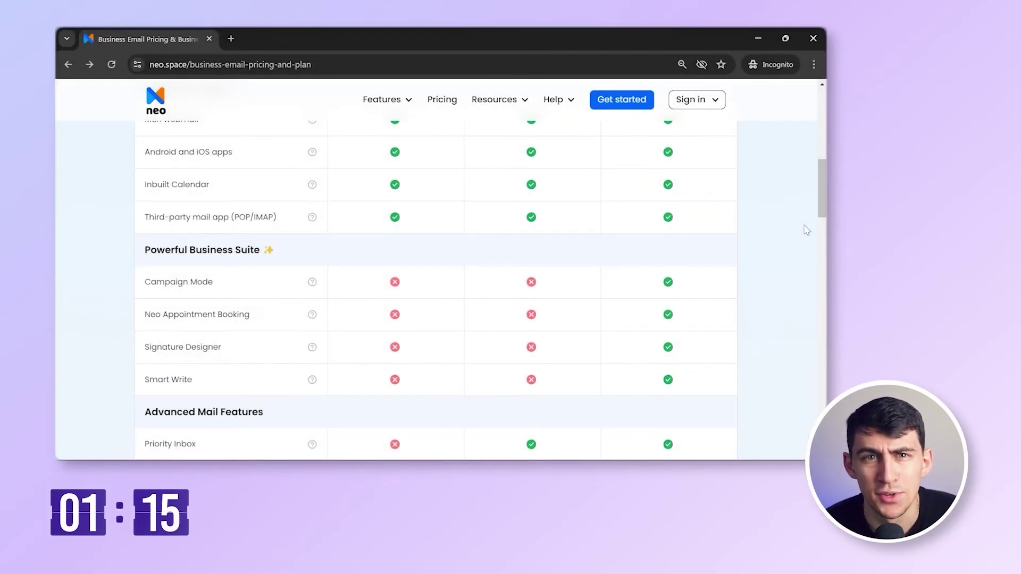
scroll(807, 230, up, 5)
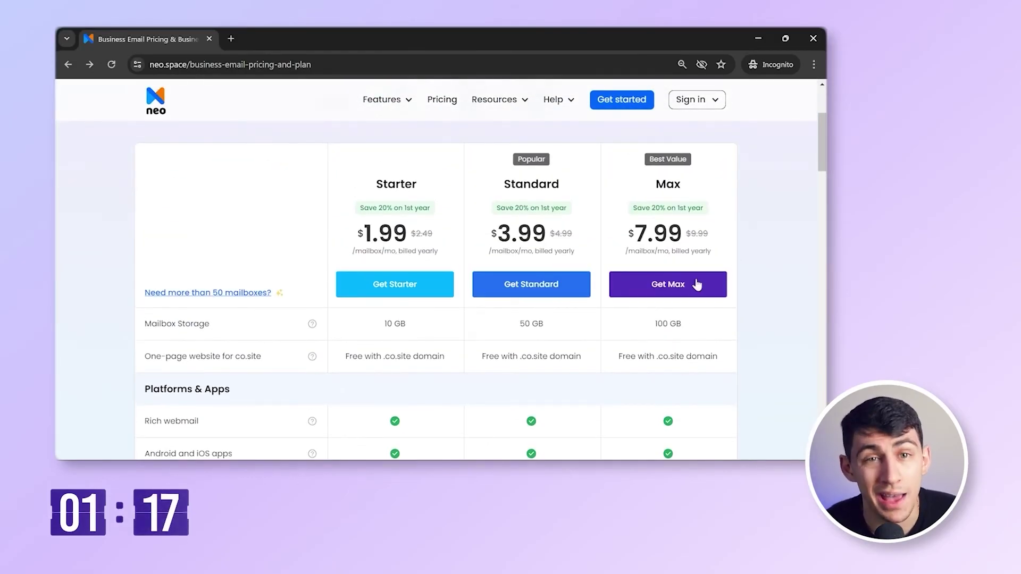
click(669, 284)
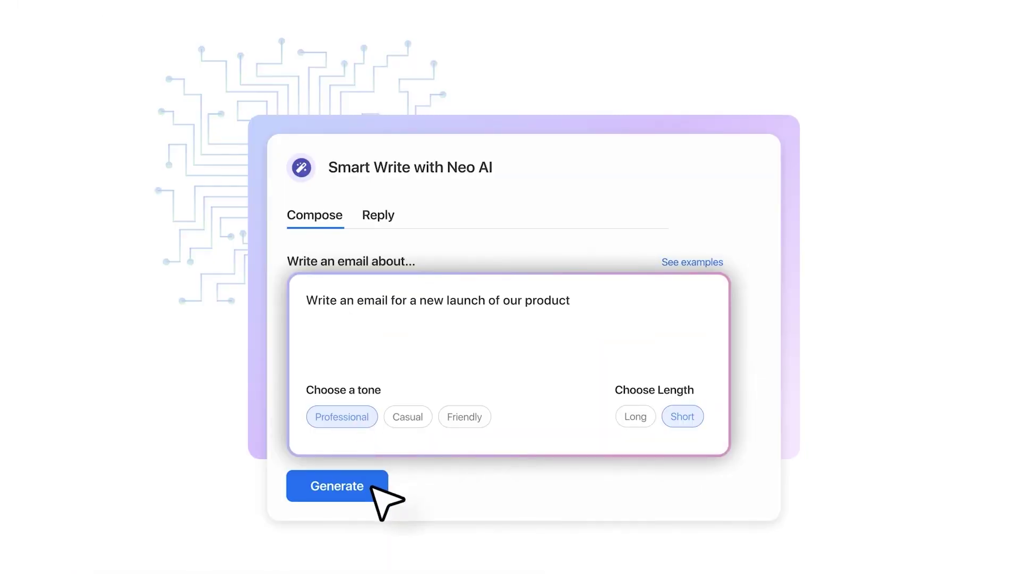
- Generate a short, professional product-launch email draft with Neo's Smart Write
click(372, 486)
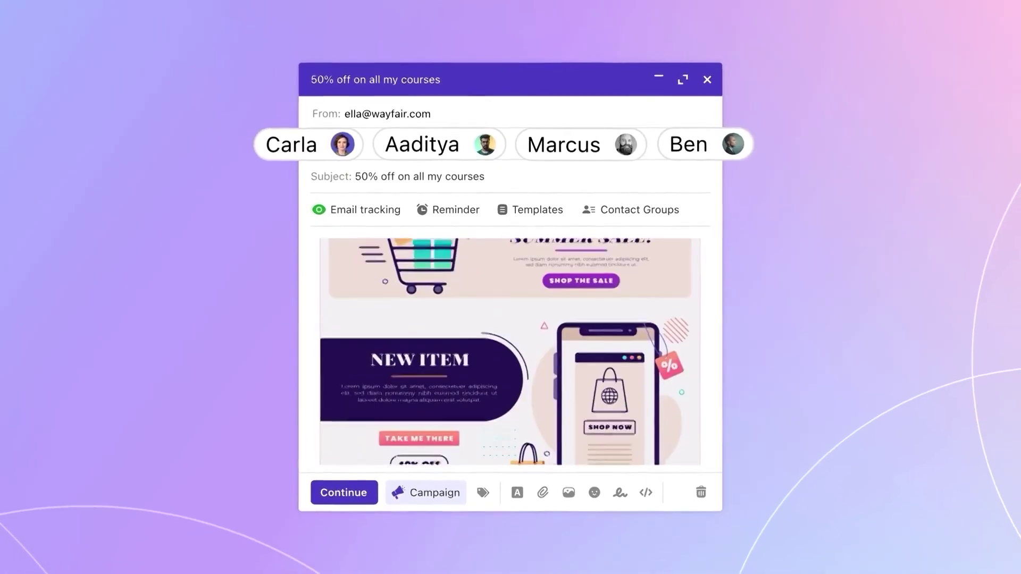